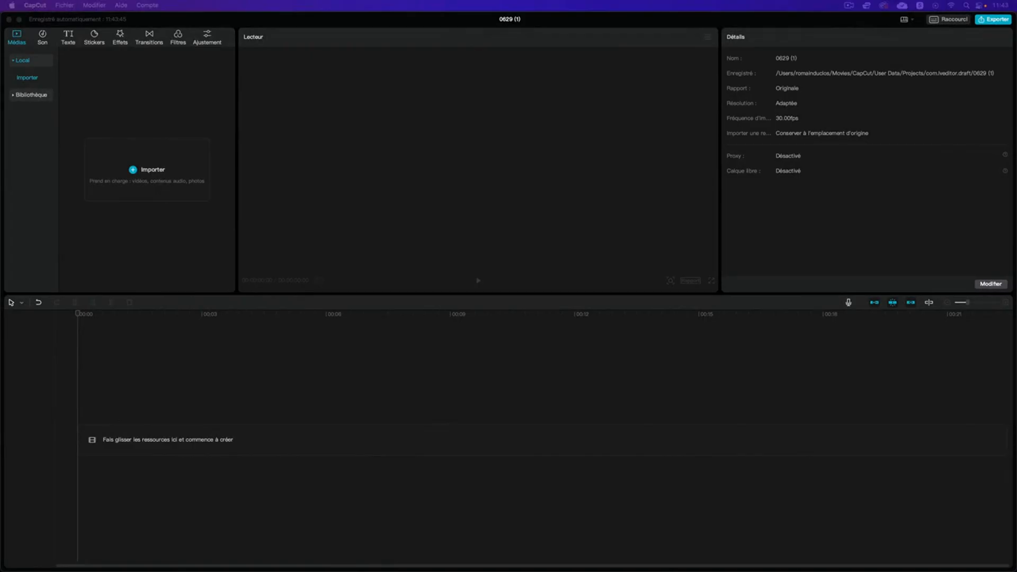
Step: Import the bench, pexels street and city footage videos and place all three in sequence on the timeline
drag(434, 181, 149, 134)
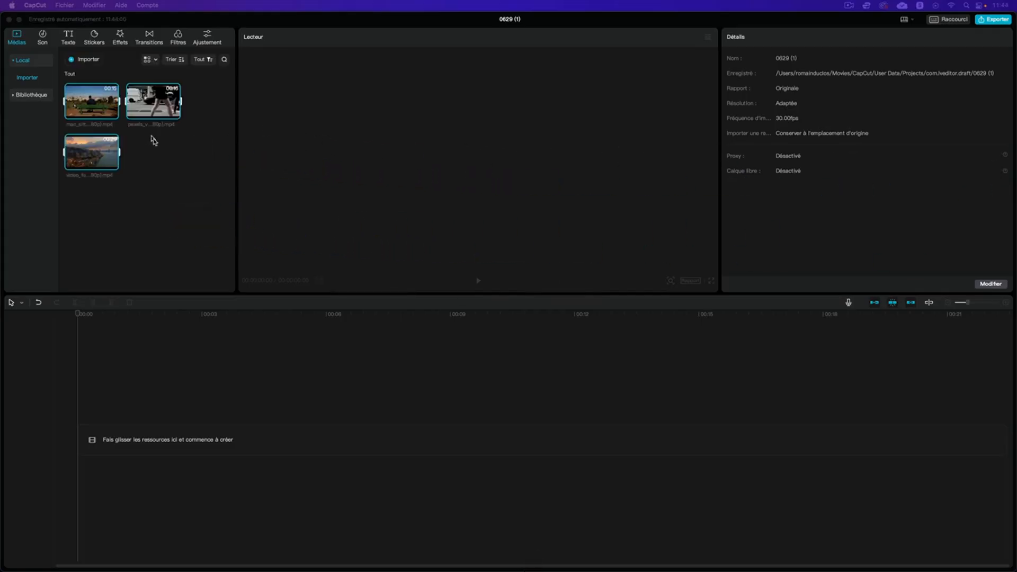
drag(97, 149, 159, 427)
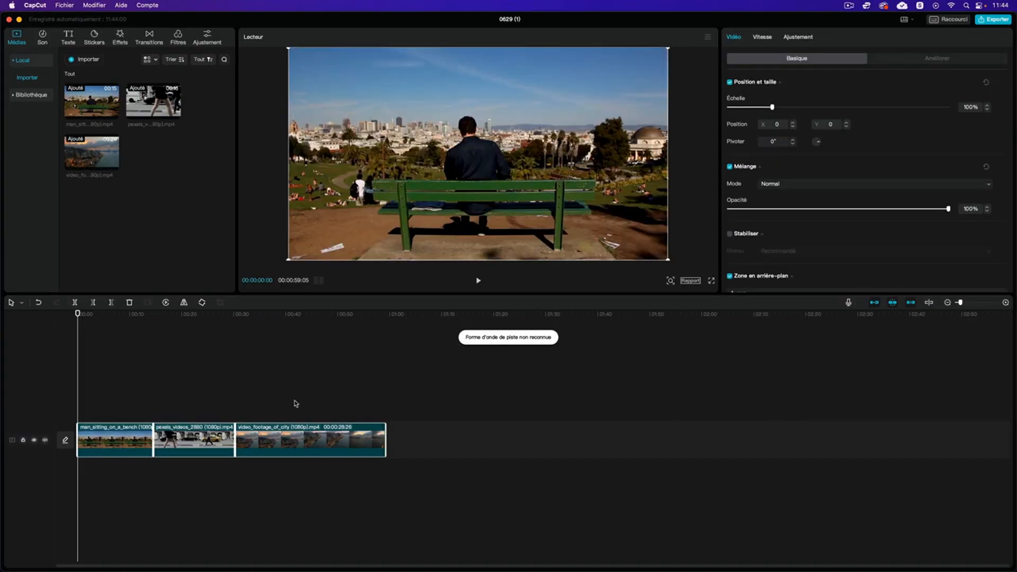
click(223, 473)
Step: Trim the bench, street and city clips to about 7, 6 and 8 seconds, and place the playhead near the first clip's end
click(134, 451)
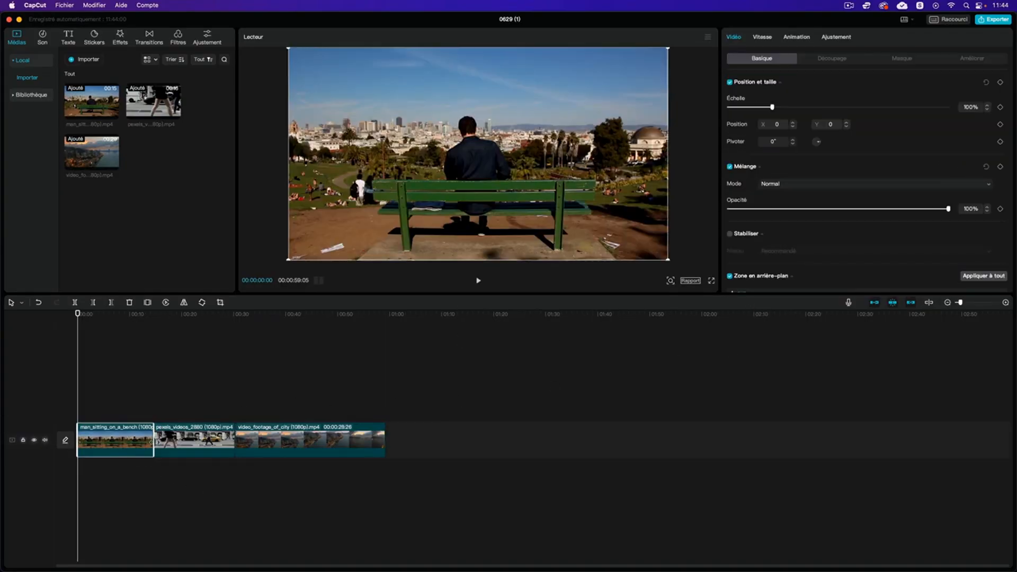
drag(139, 440, 116, 438)
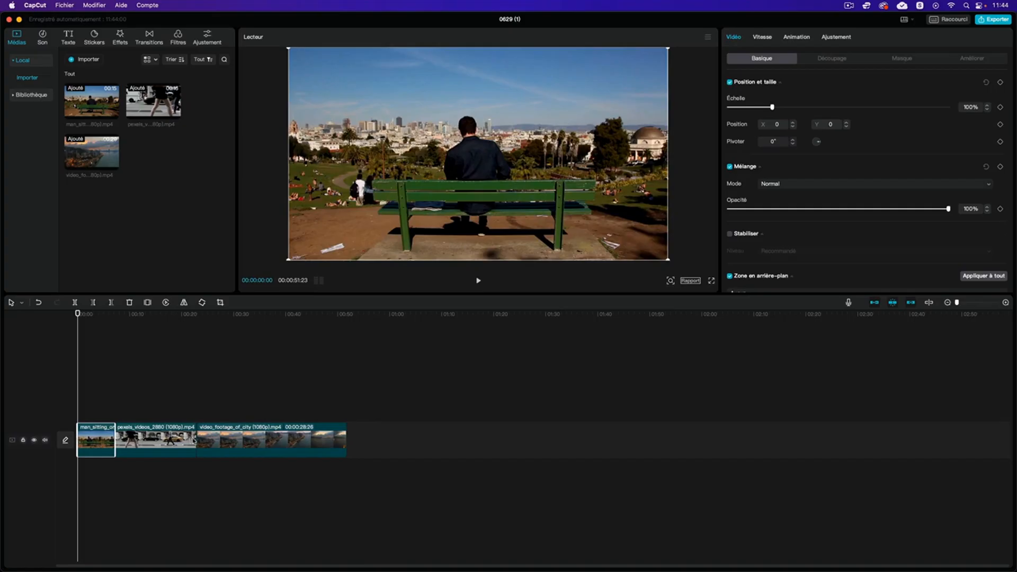
click(193, 439)
drag(195, 440, 149, 440)
drag(300, 439, 190, 440)
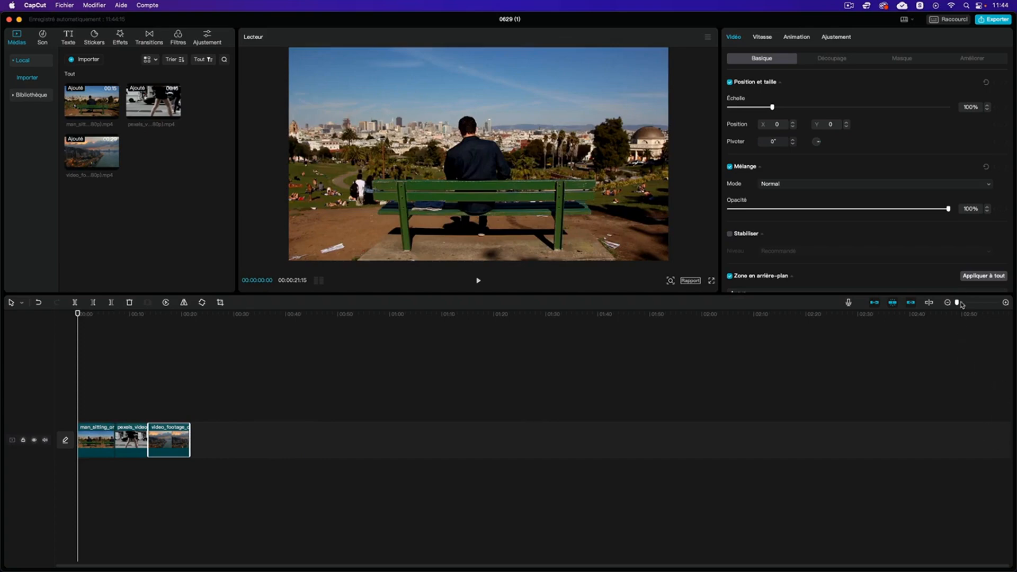
drag(958, 303, 967, 303)
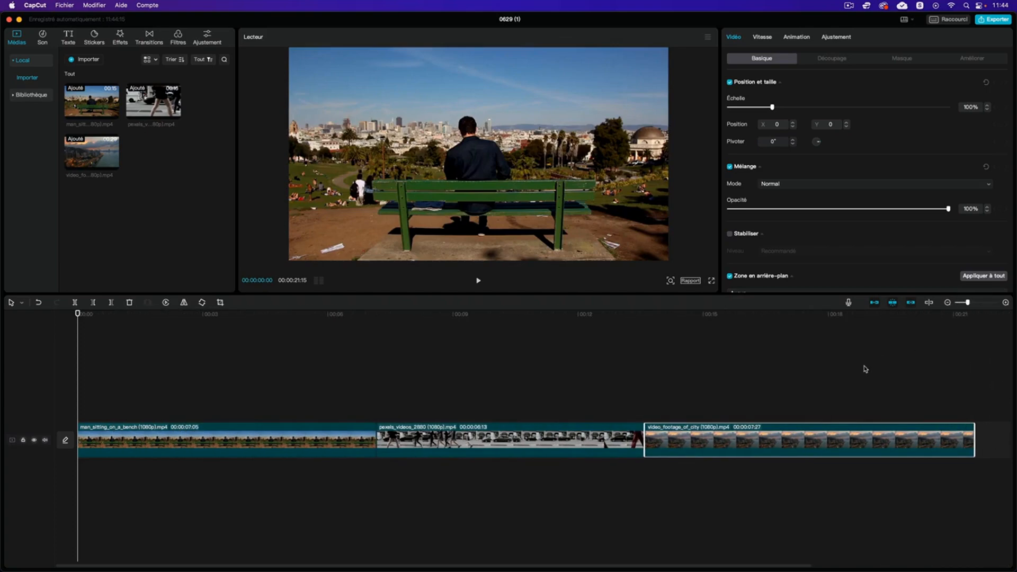
drag(246, 318, 315, 341)
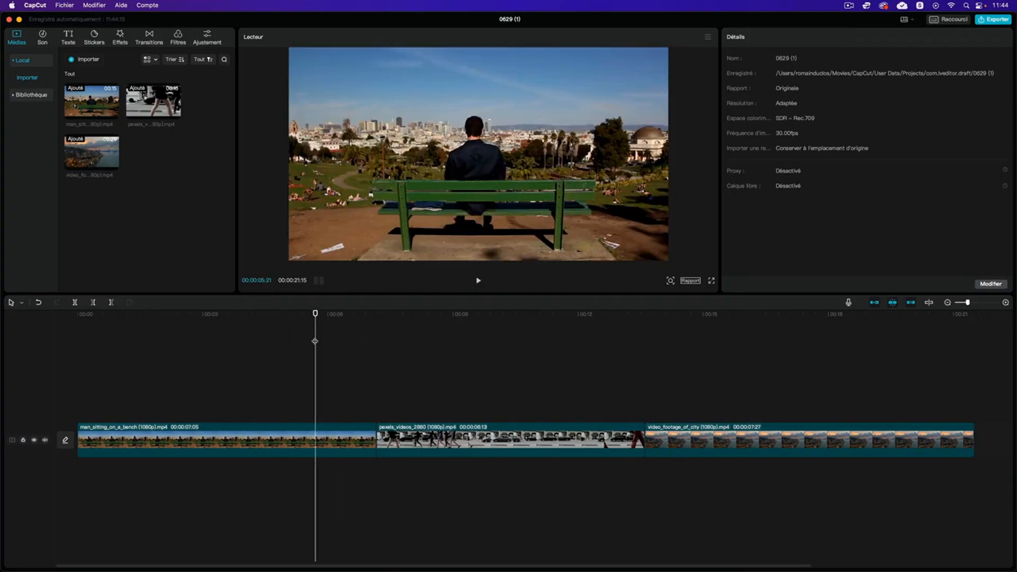
Step: Browse the transition library's categories, including Recouvrir, Flou and Basique
click(150, 37)
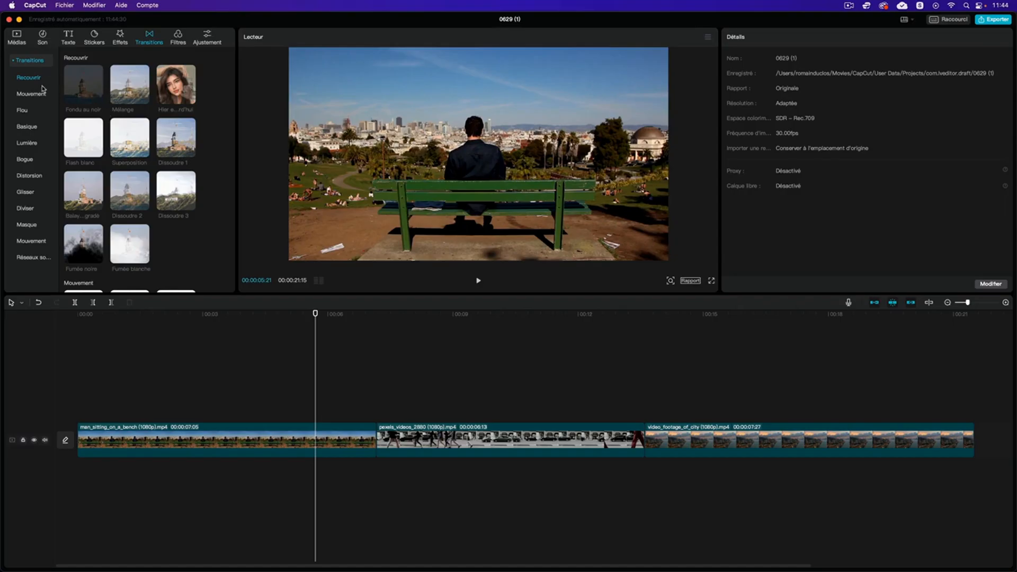
click(29, 144)
scroll(139, 114, up, 10)
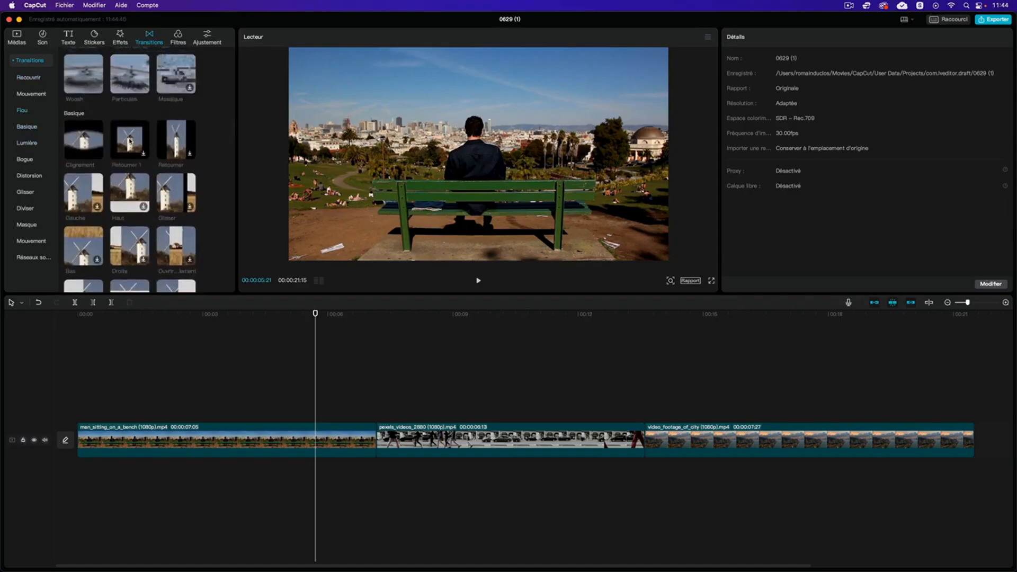
scroll(131, 102, down, 5)
scroll(131, 105, down, 6)
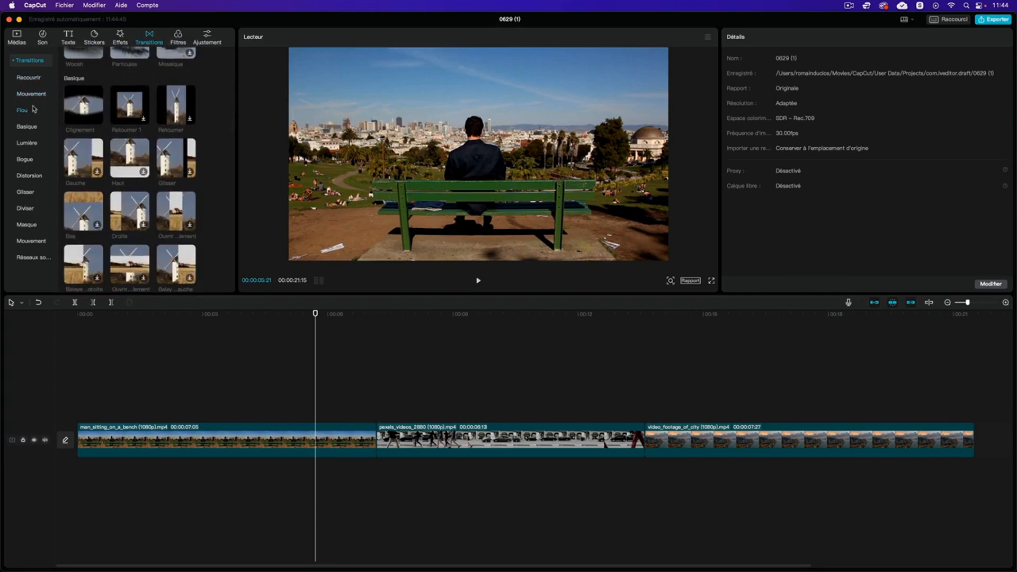
scroll(109, 137, down, 2)
scroll(135, 142, down, 7)
scroll(142, 142, up, 15)
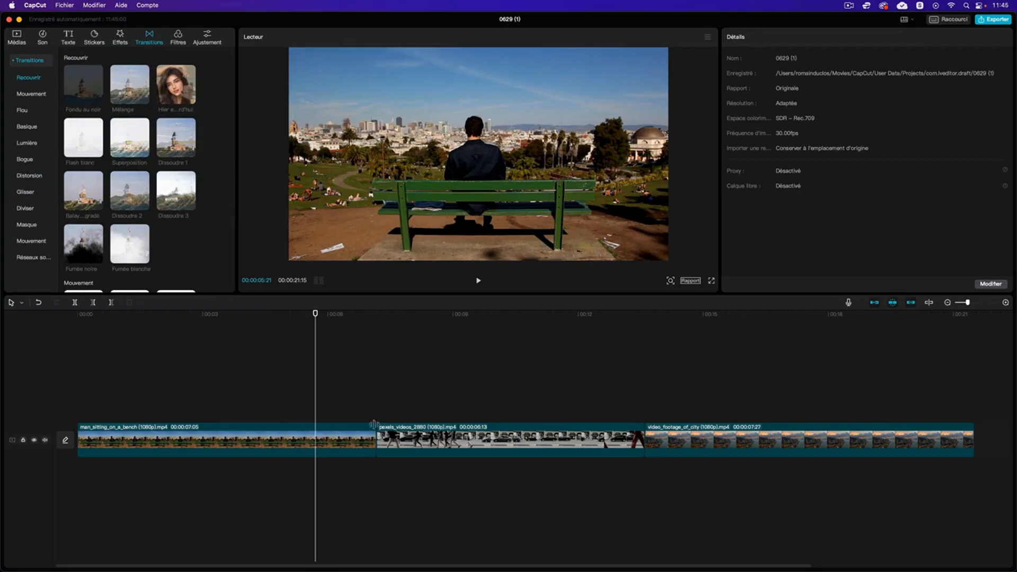
Step: Preview the Recouvrir transitions, including Fondu au noir and Mélange
click(347, 443)
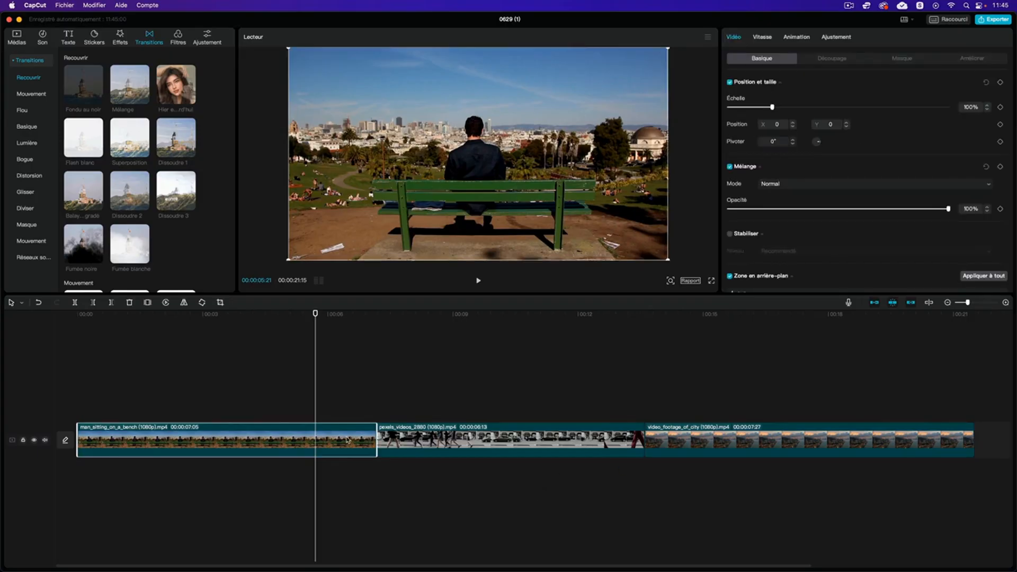
mouse_move(85, 86)
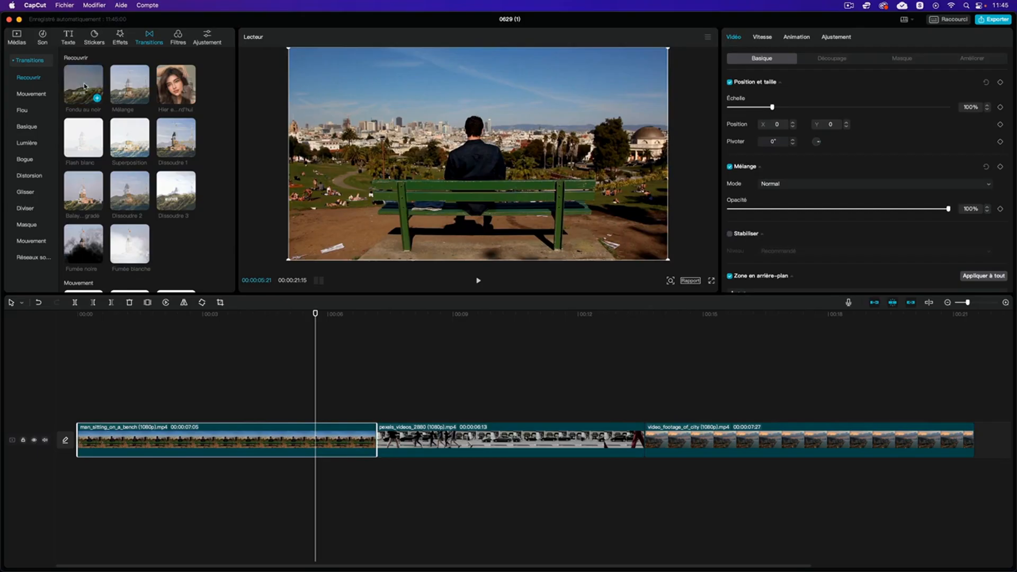
click(85, 86)
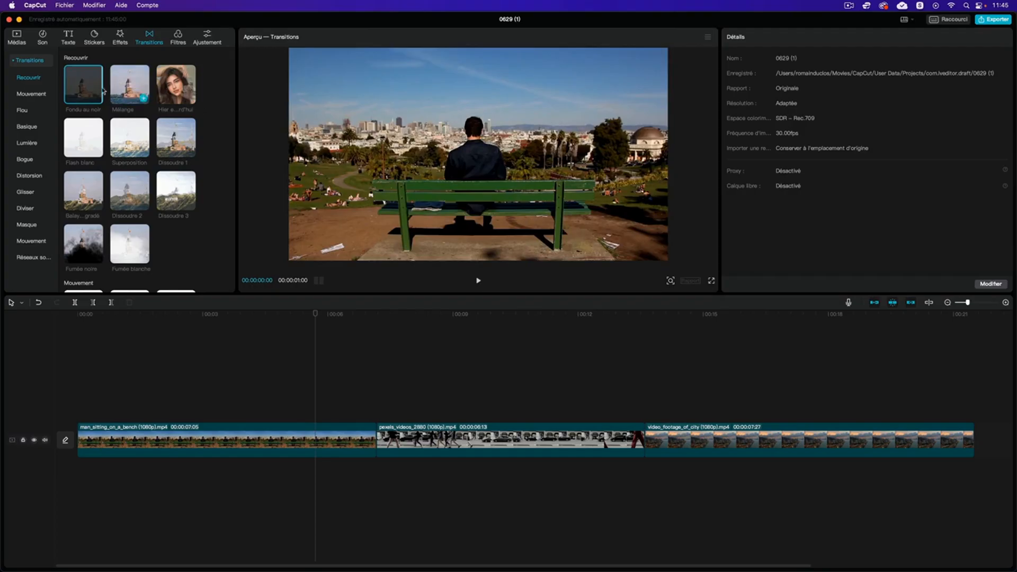
mouse_move(87, 82)
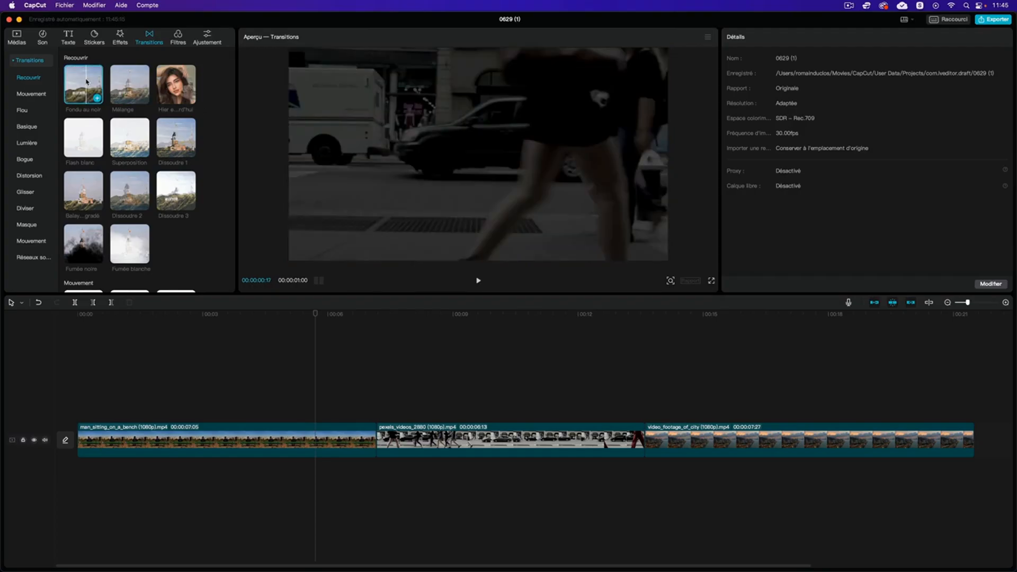
mouse_move(123, 81)
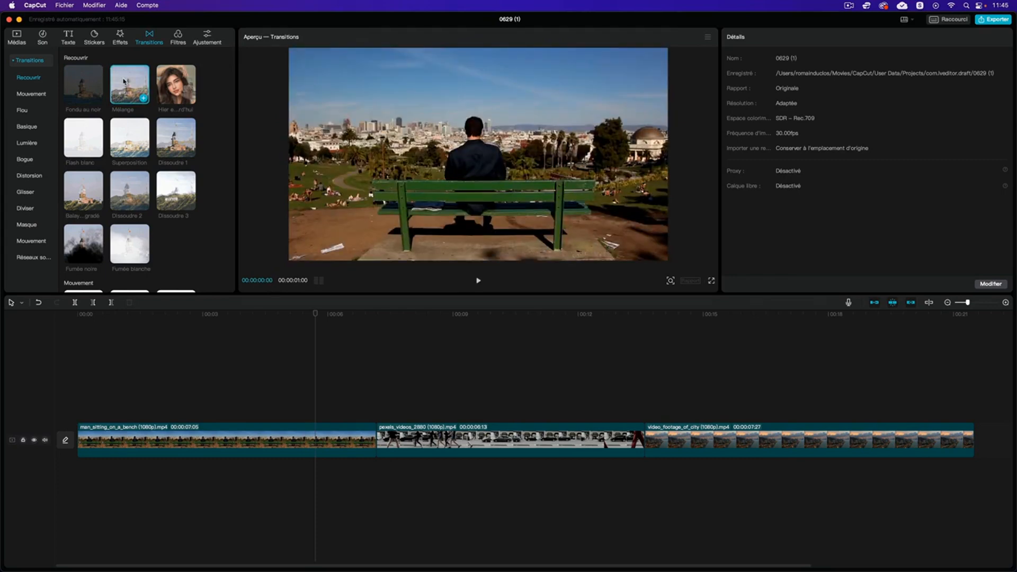
drag(124, 81, 138, 83)
mouse_move(174, 83)
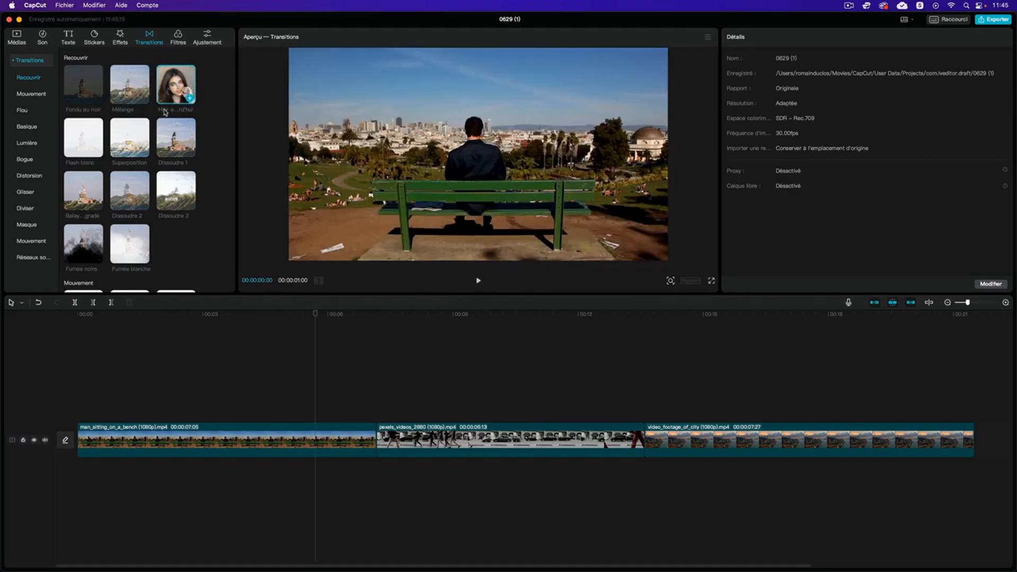
mouse_move(86, 142)
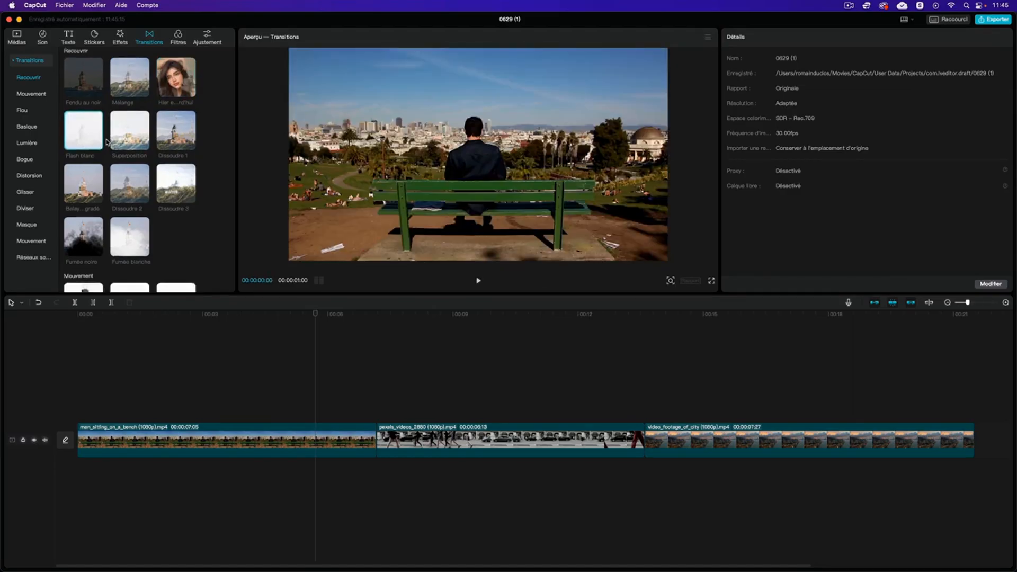
Step: Examine the Mouvement, Flou, Lumière and Bogue transitions, previewing Flou bulle and Flou en carrés among others
scroll(87, 159, down, 5)
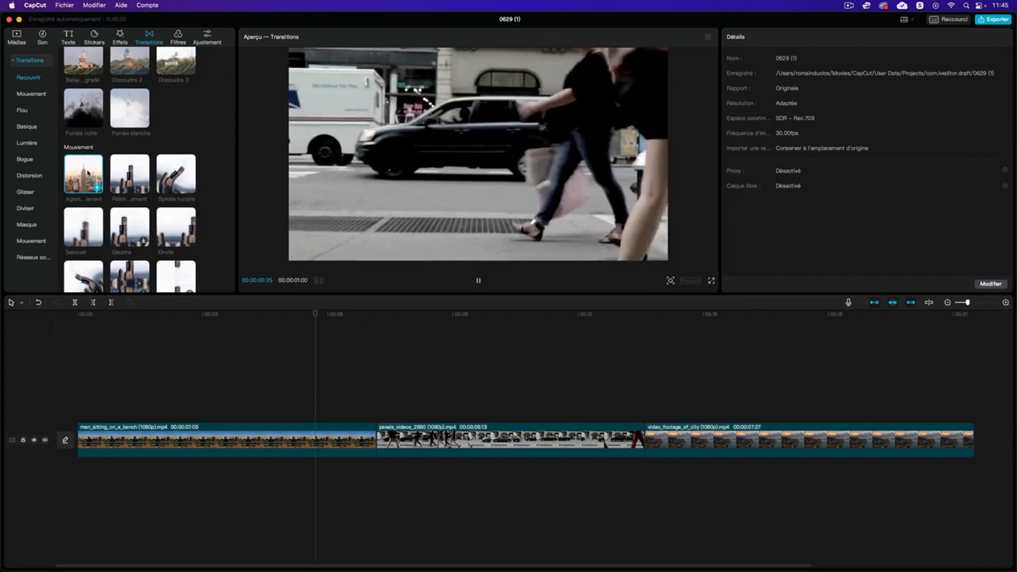
mouse_move(138, 175)
scroll(133, 159, down, 6)
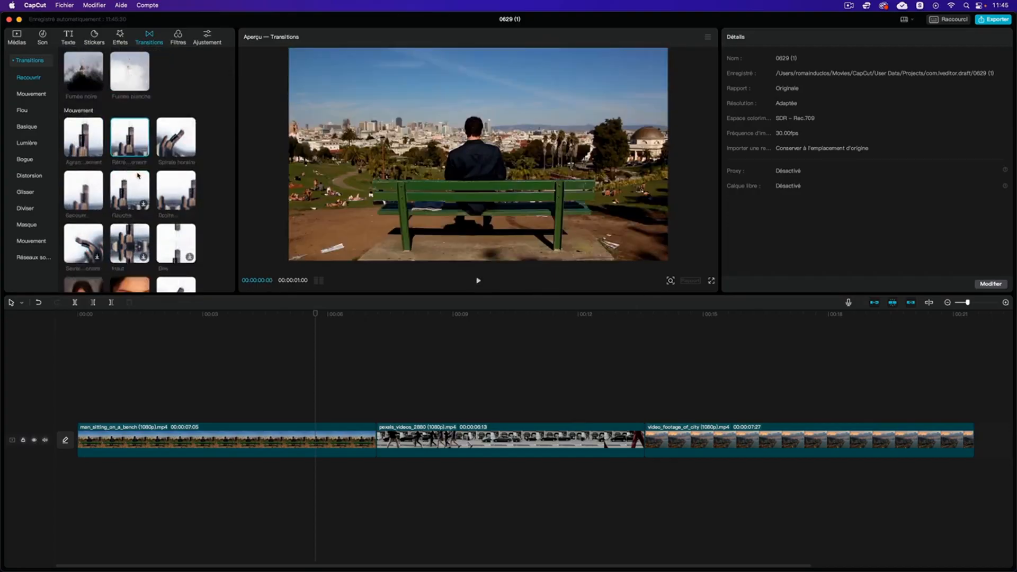
click(131, 136)
scroll(131, 143, down, 5)
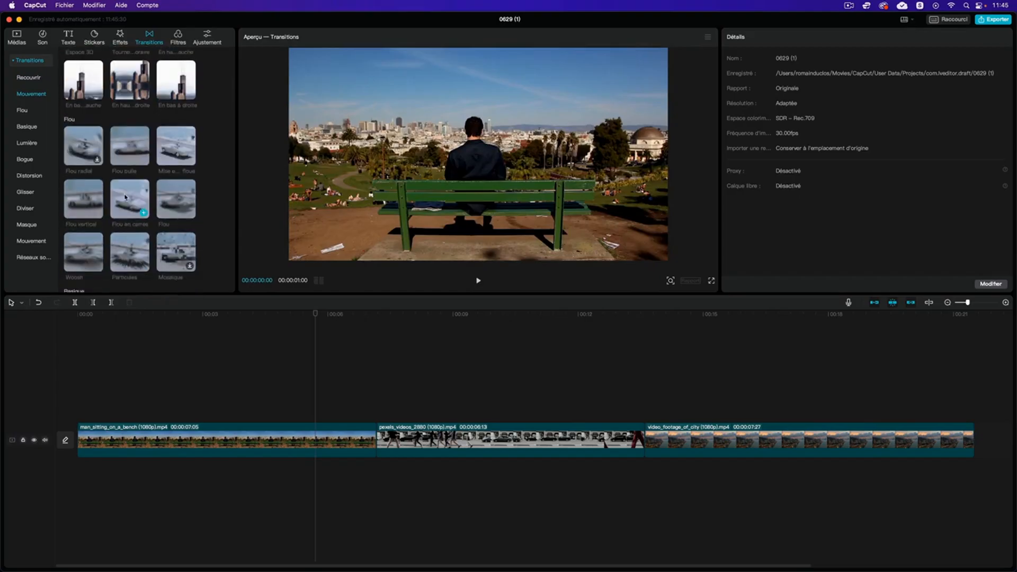
click(131, 158)
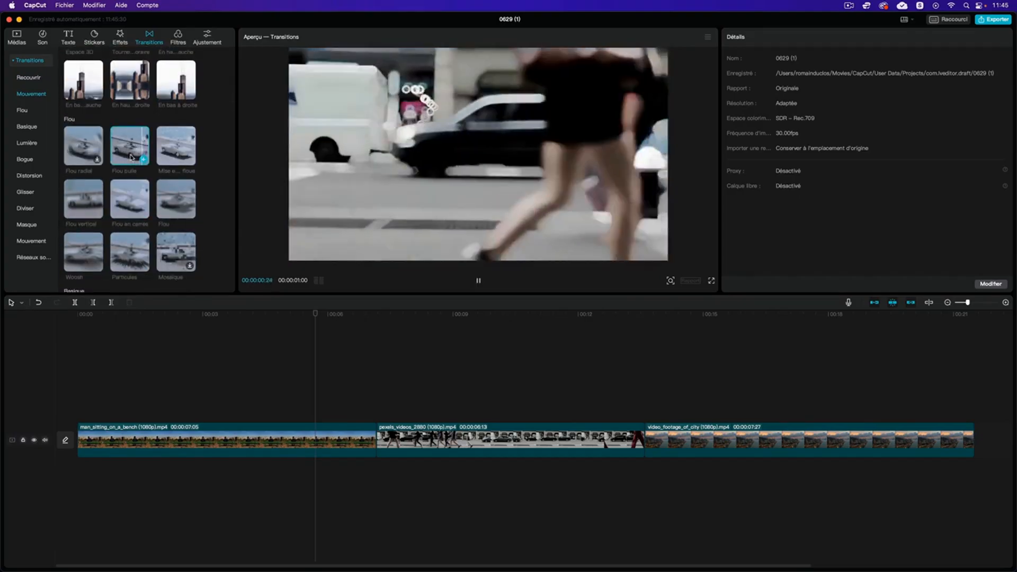
click(129, 197)
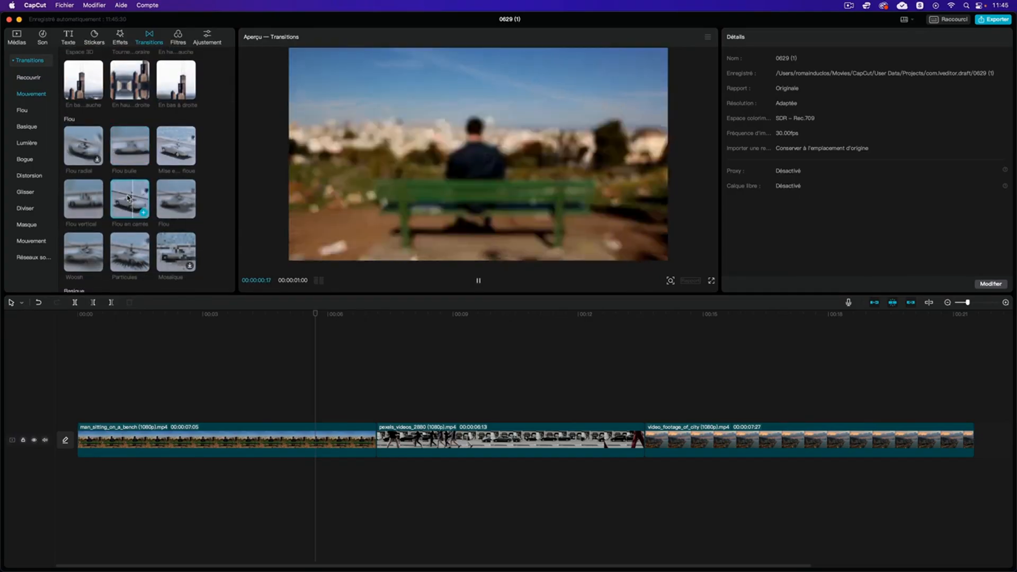
scroll(127, 199, down, 2)
scroll(128, 198, down, 10)
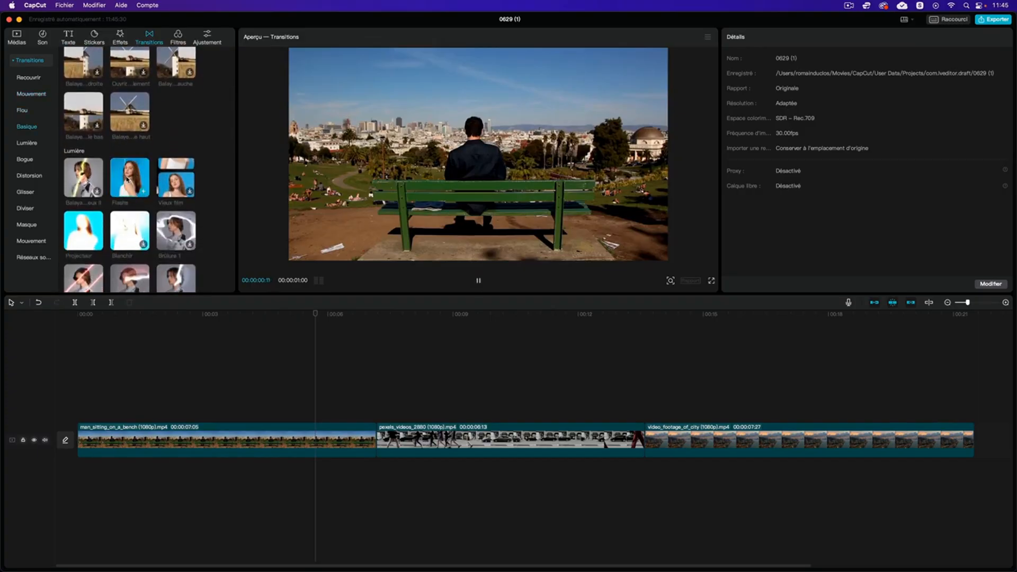
scroll(127, 207, down, 5)
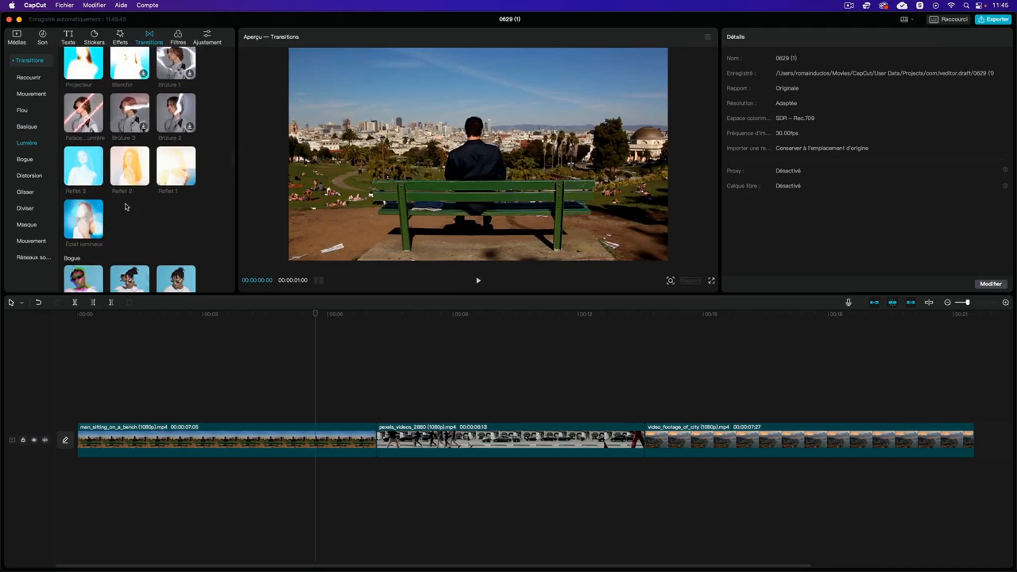
scroll(127, 206, down, 3)
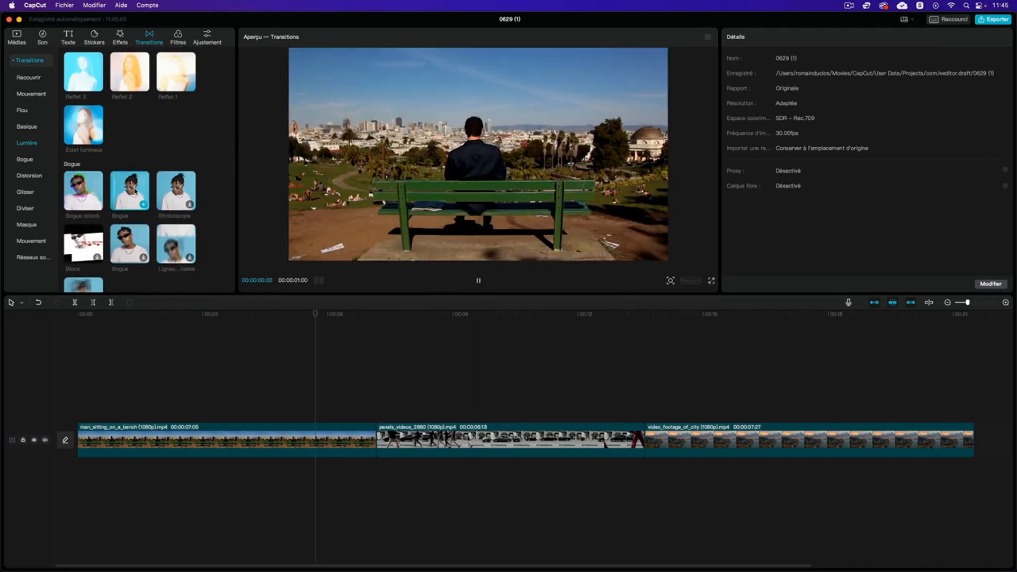
scroll(133, 196, down, 5)
scroll(133, 200, up, 5)
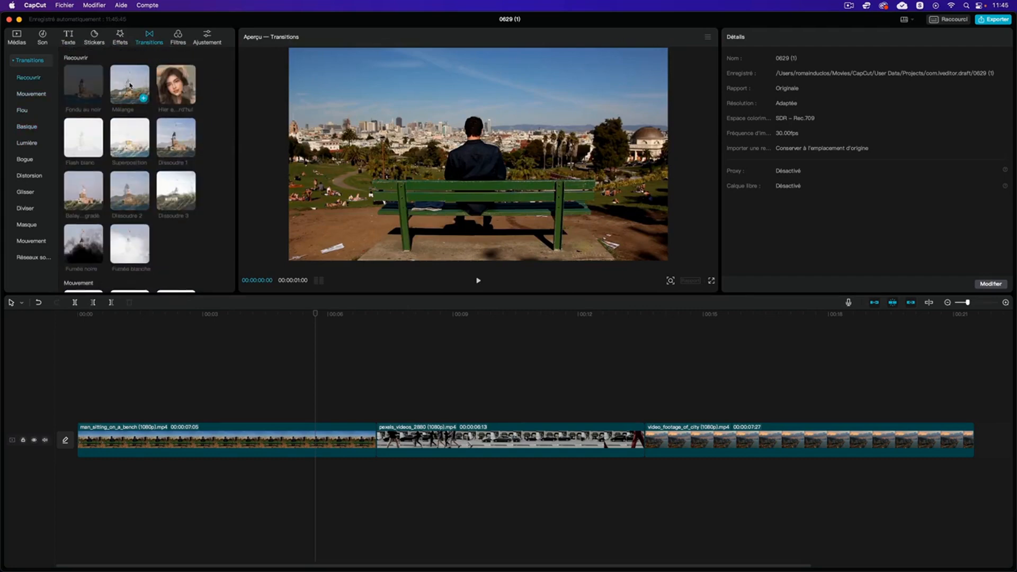
Step: Try out the Mélange transition at the cut between the bench and street clips, and remove it after playback
mouse_move(135, 90)
mouse_down()
mouse_move(369, 433)
mouse_move(653, 436)
mouse_move(445, 434)
mouse_move(578, 437)
mouse_move(201, 281)
mouse_move(146, 103)
mouse_up()
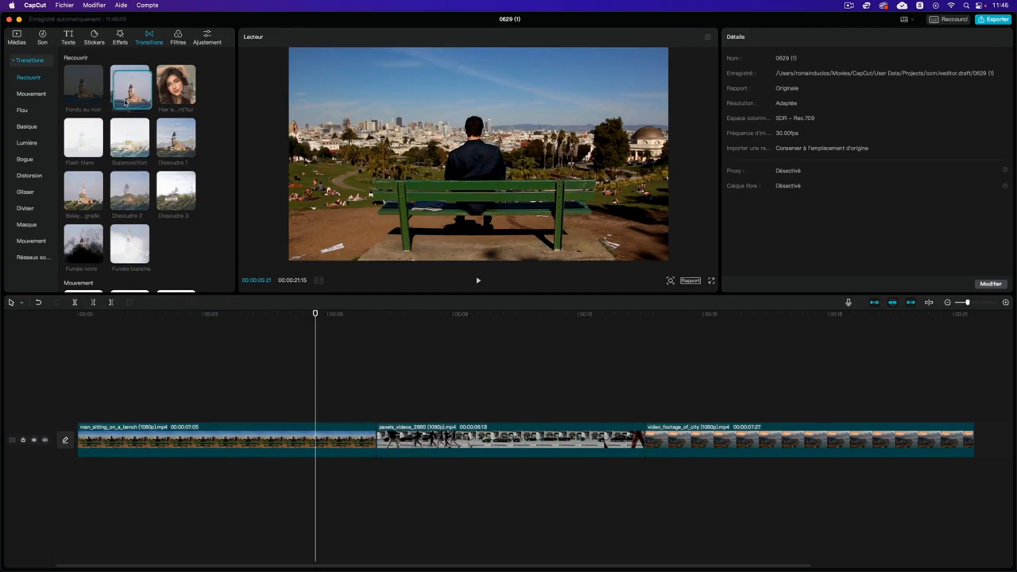
click(134, 88)
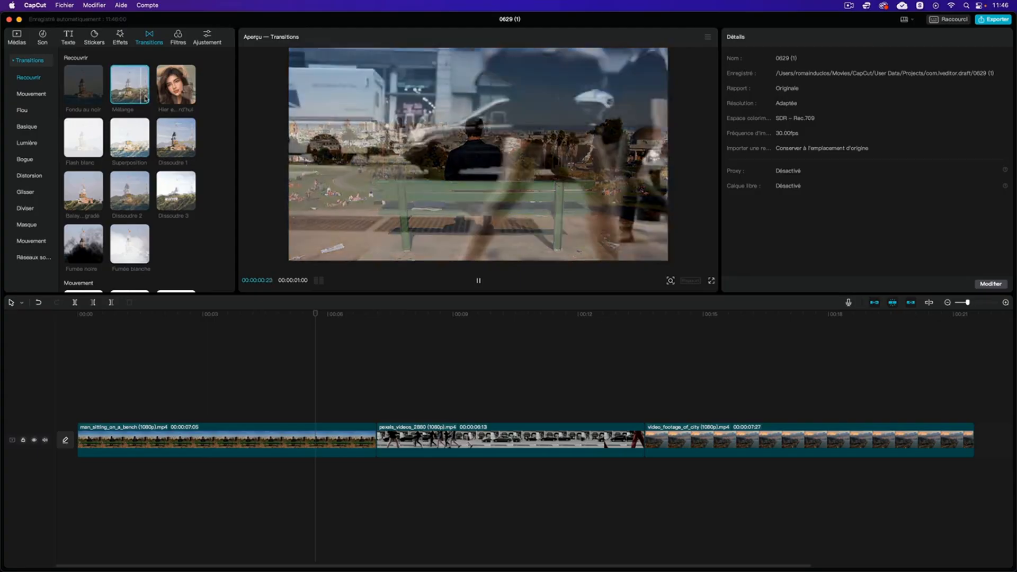
click(144, 100)
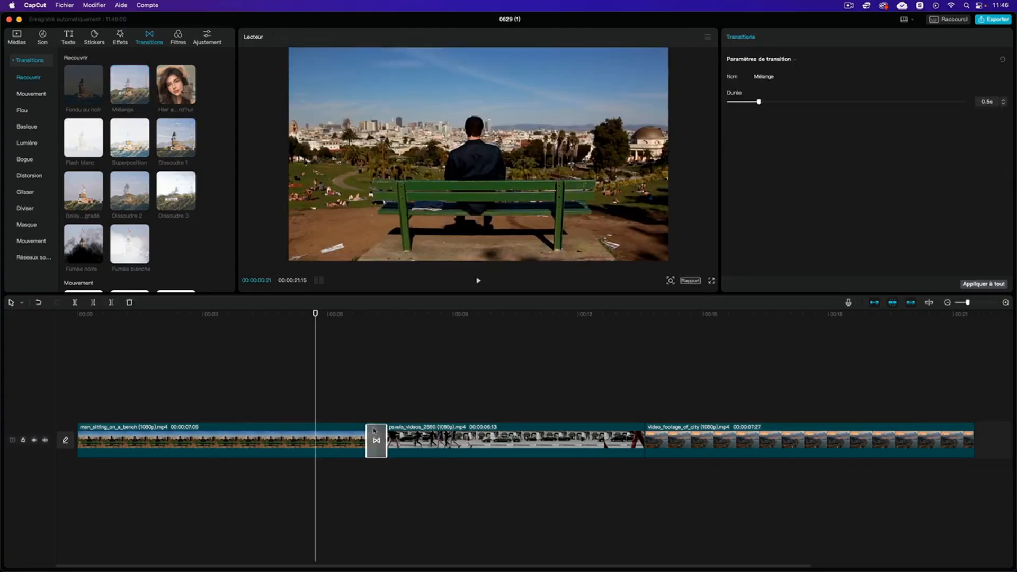
drag(315, 314, 324, 314)
key(space)
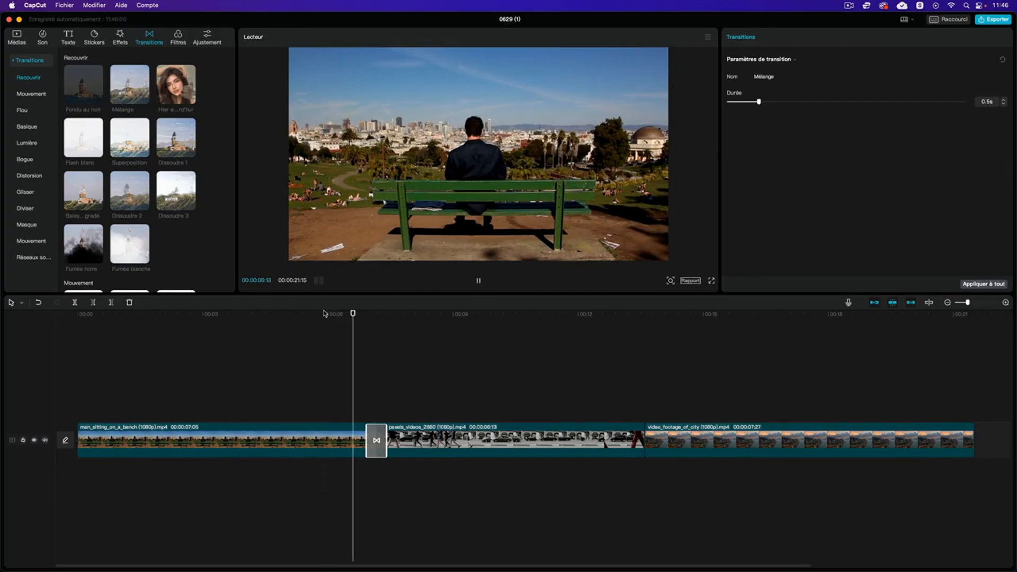
key(space)
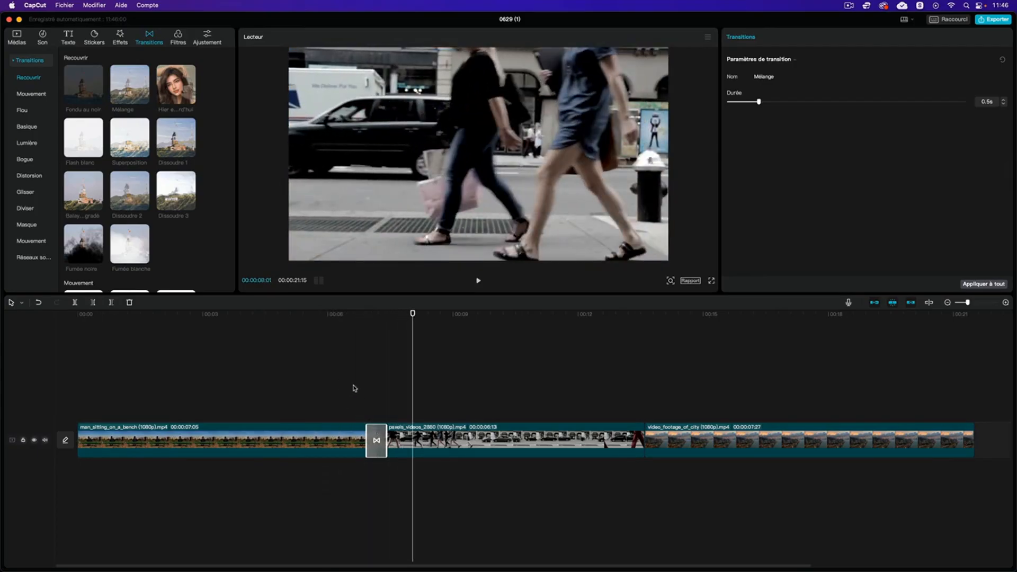
key(Delete)
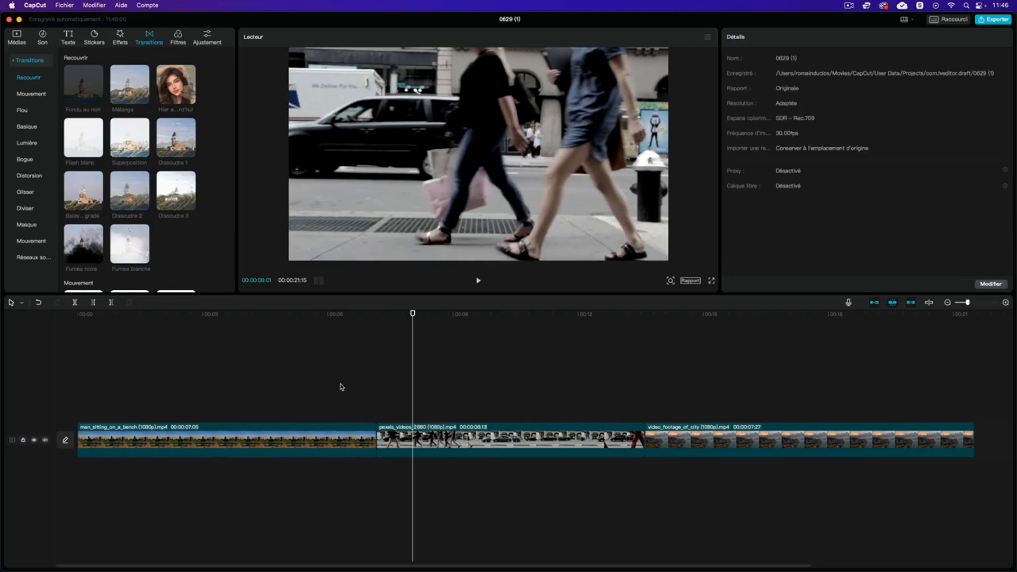
Step: Add the Dissoudre 3 transition between the bench and street clips and play back the cut
click(190, 206)
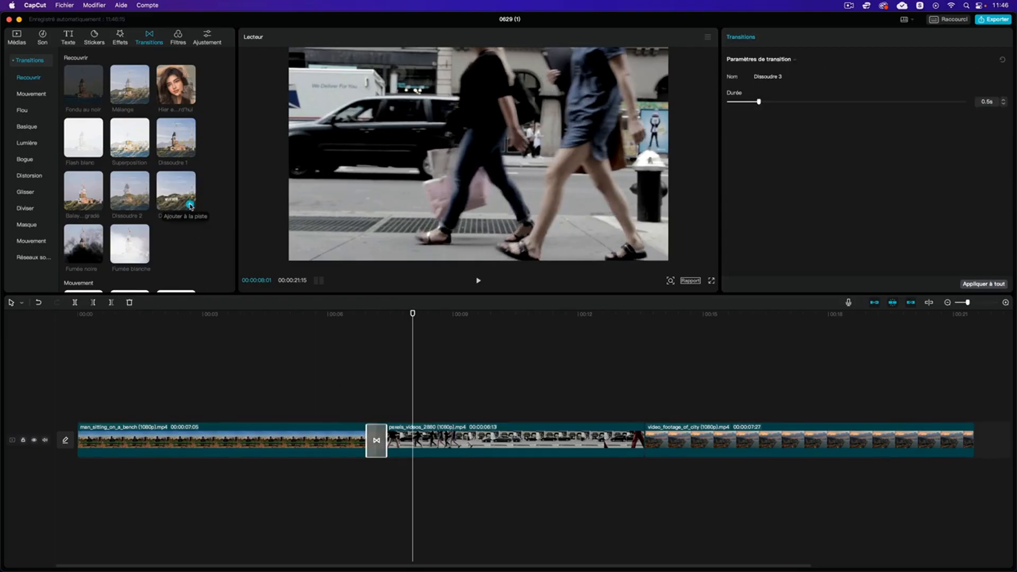
drag(411, 314, 346, 312)
key(space)
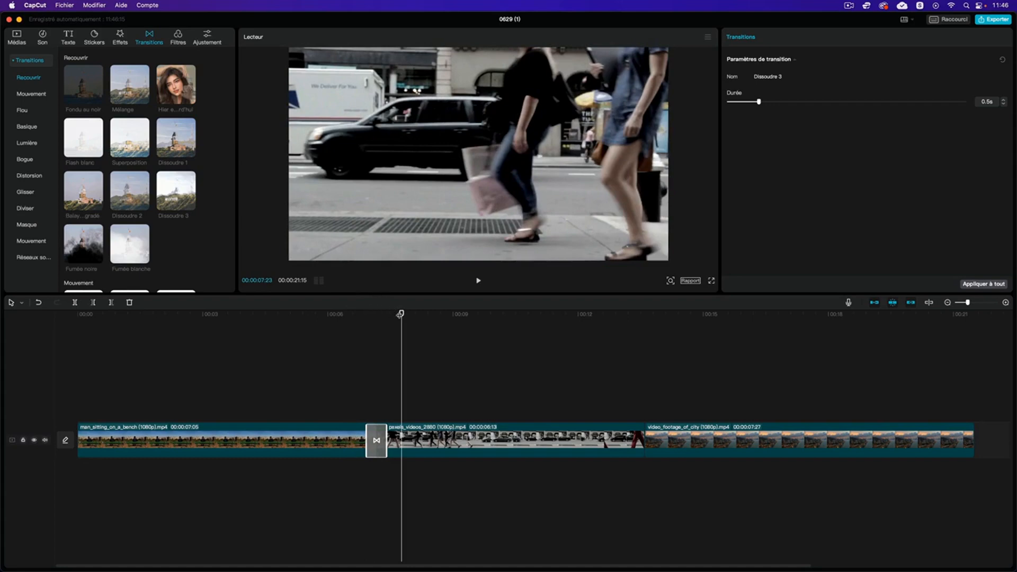
Step: Lengthen the Dissoudre 3 transition between the bench and street clips to 2.2 s and play back the cut
drag(401, 314, 392, 314)
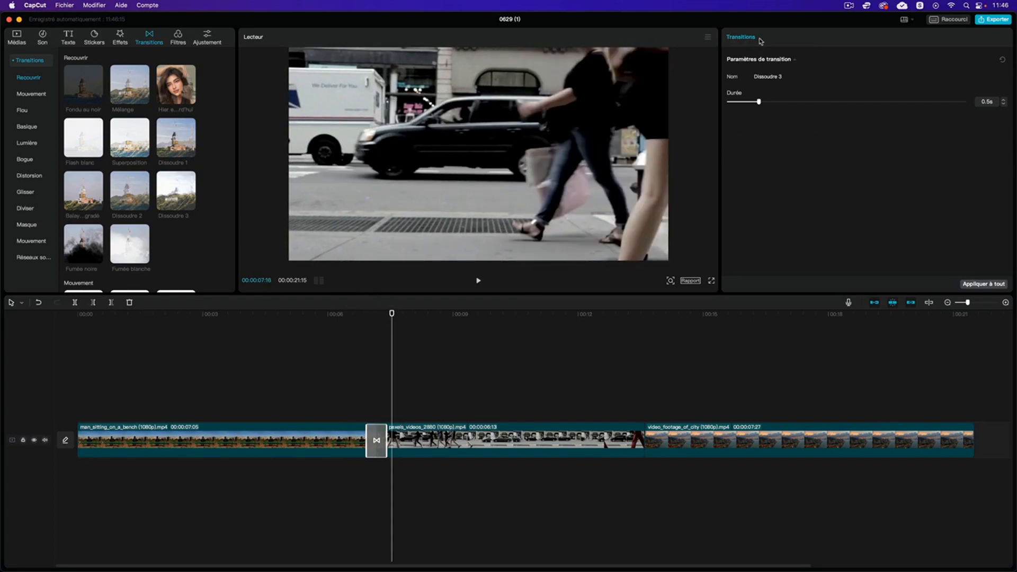
drag(760, 104, 889, 101)
click(302, 314)
key(space)
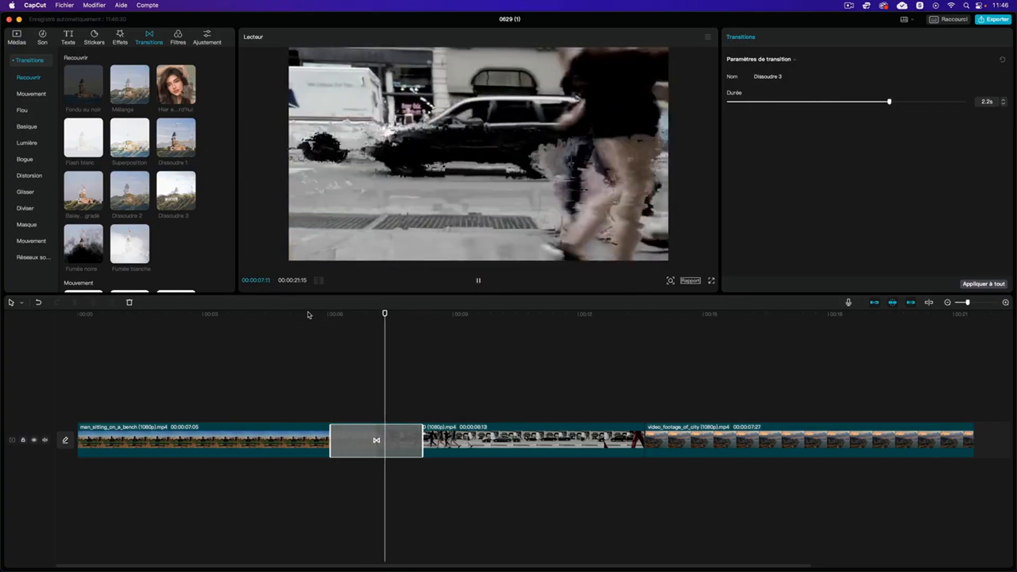
key(space)
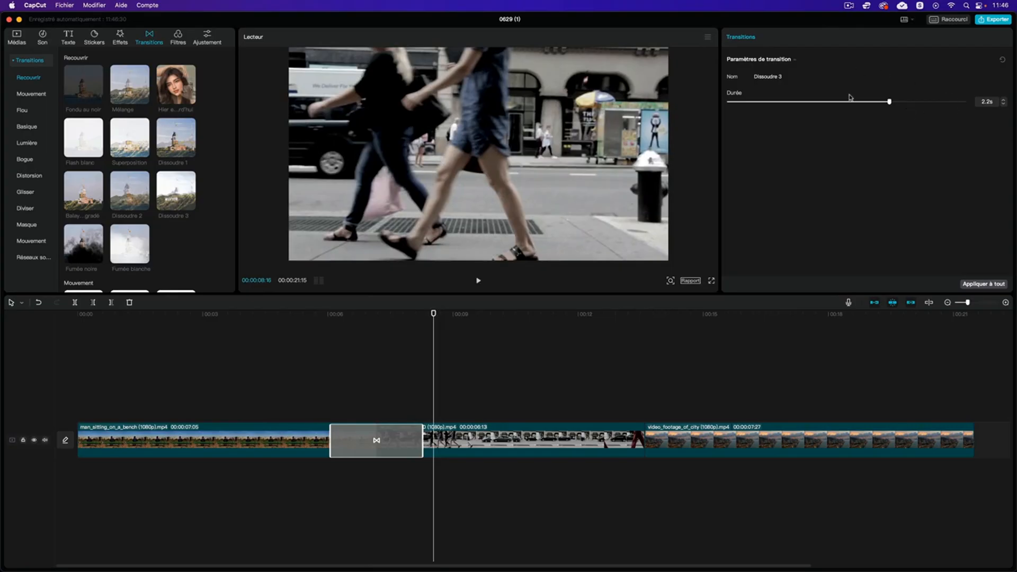
Step: Apply Dissoudre 3 to all cuts at 1.4 s, trying 1.0 s on the first transition before restoring 1.4 s
drag(889, 103, 829, 103)
click(997, 285)
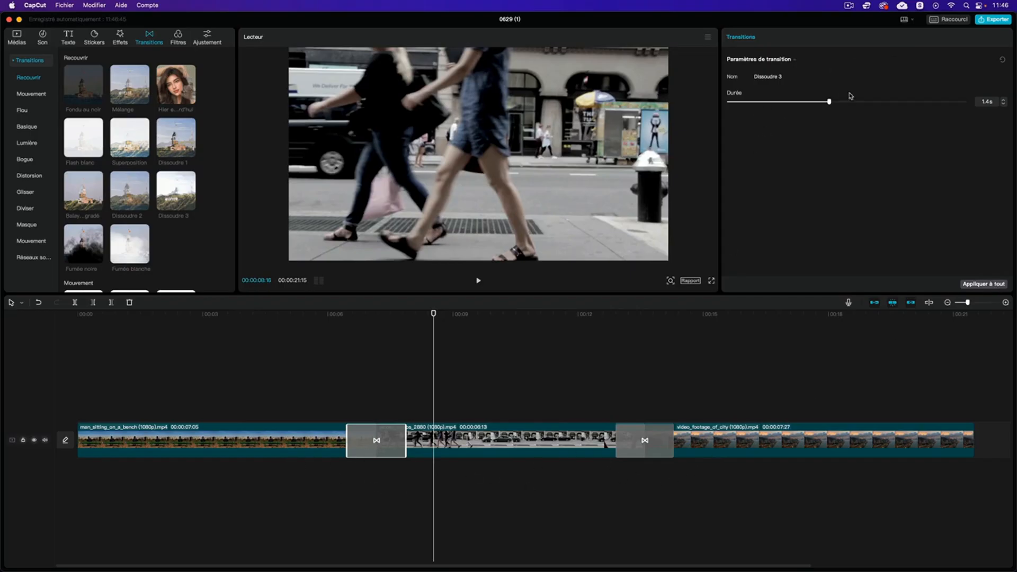
drag(830, 102, 799, 102)
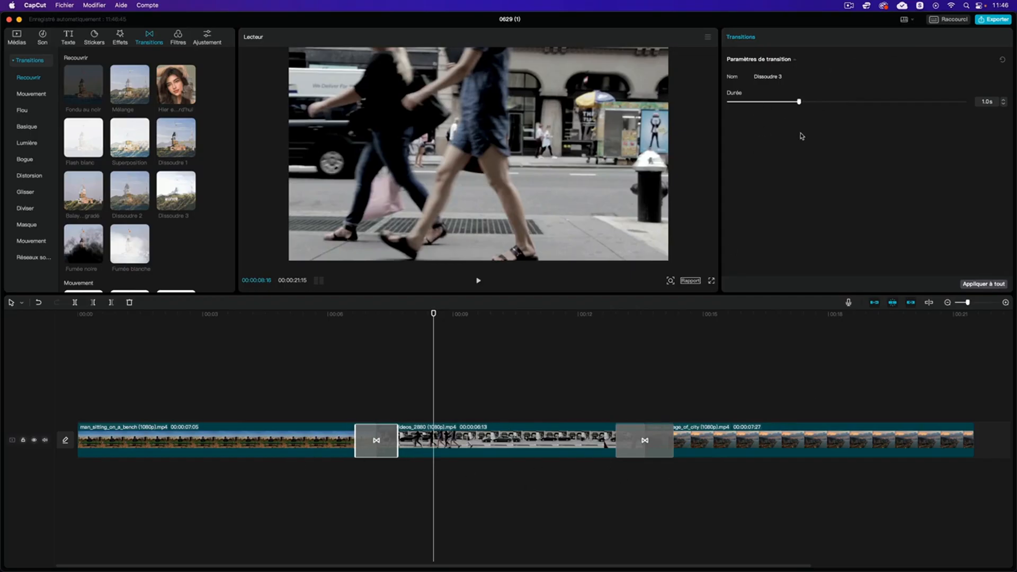
drag(799, 102, 829, 102)
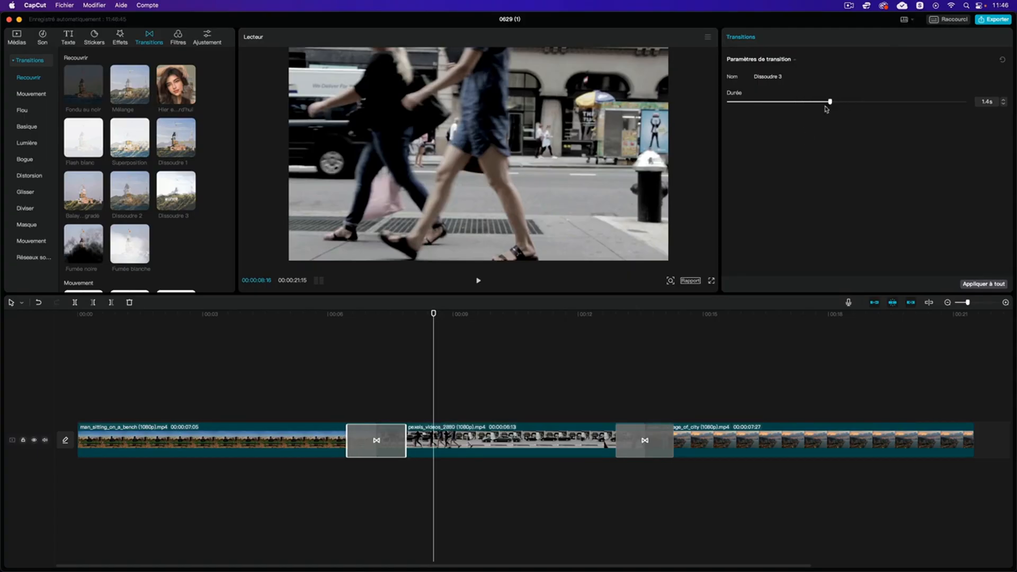
Step: Remove the Dissoudre 3 transitions from both cuts on the timeline
click(637, 452)
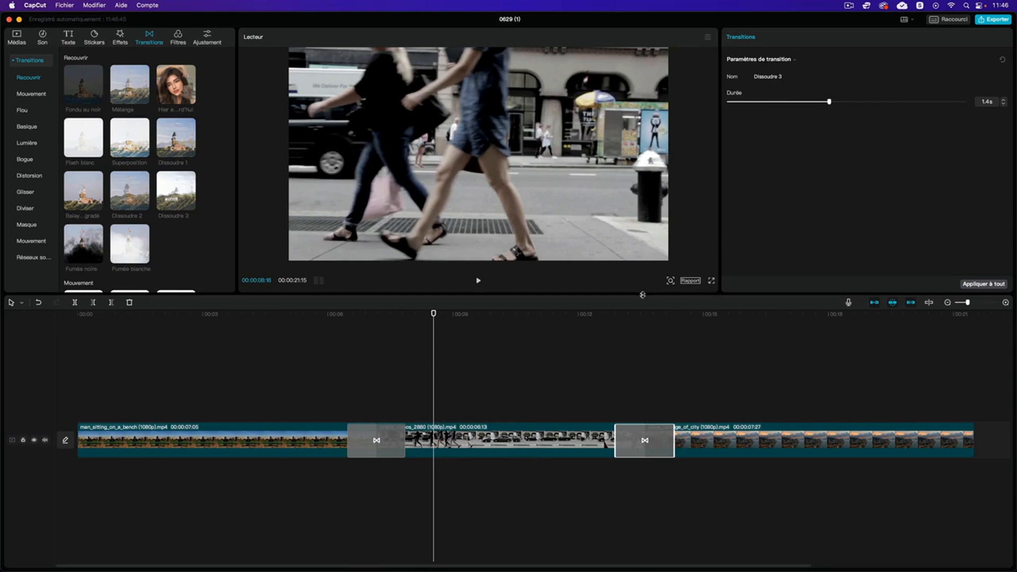
shift+click(366, 433)
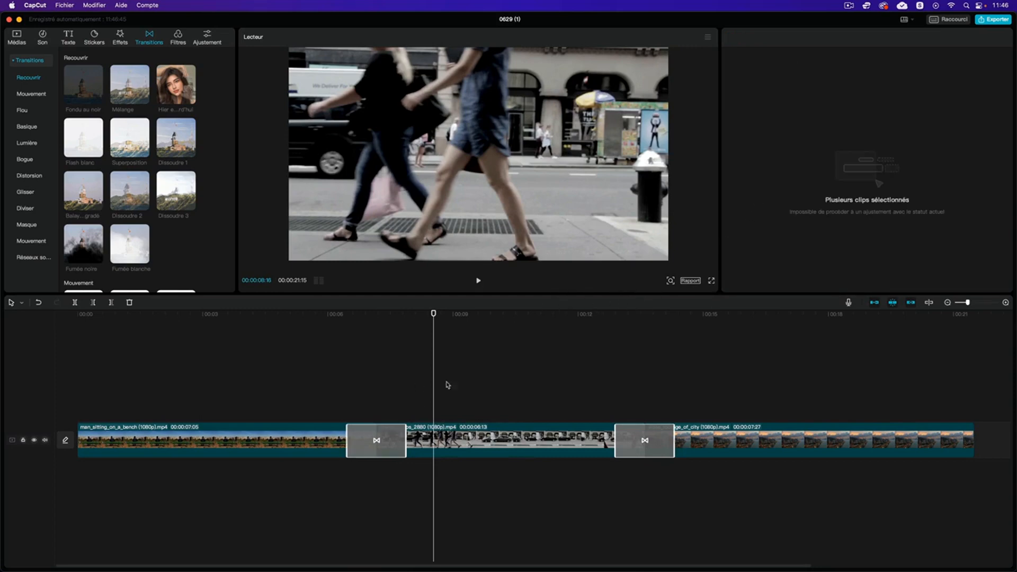
click(644, 362)
click(661, 445)
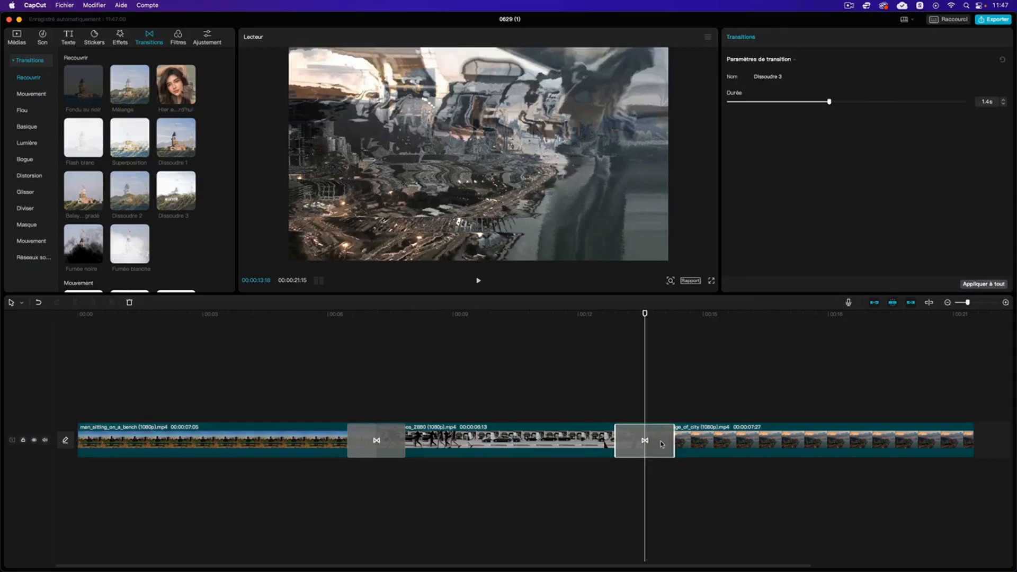
key(Delete)
click(381, 433)
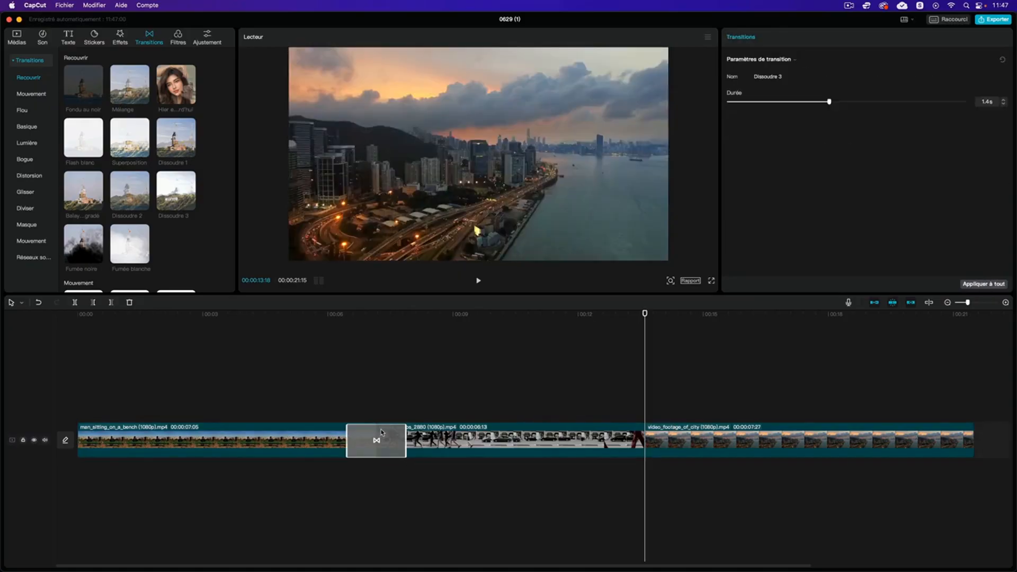
key(Delete)
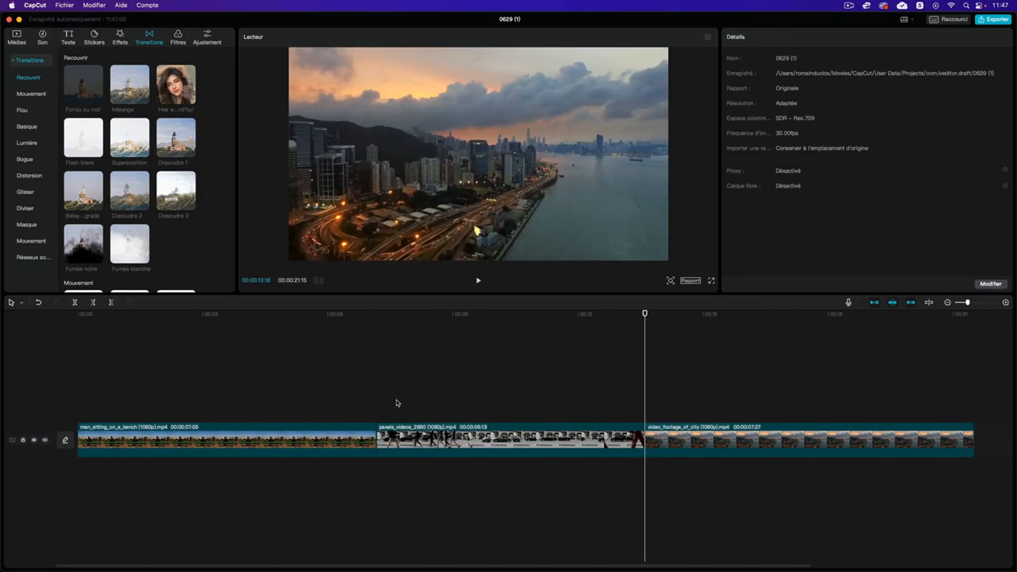
Step: Add the J'aime transition from Réseaux sociaux between the street and city clips and play back the cut
scroll(127, 210, down, 10)
scroll(127, 209, down, 10)
scroll(127, 209, down, 10)
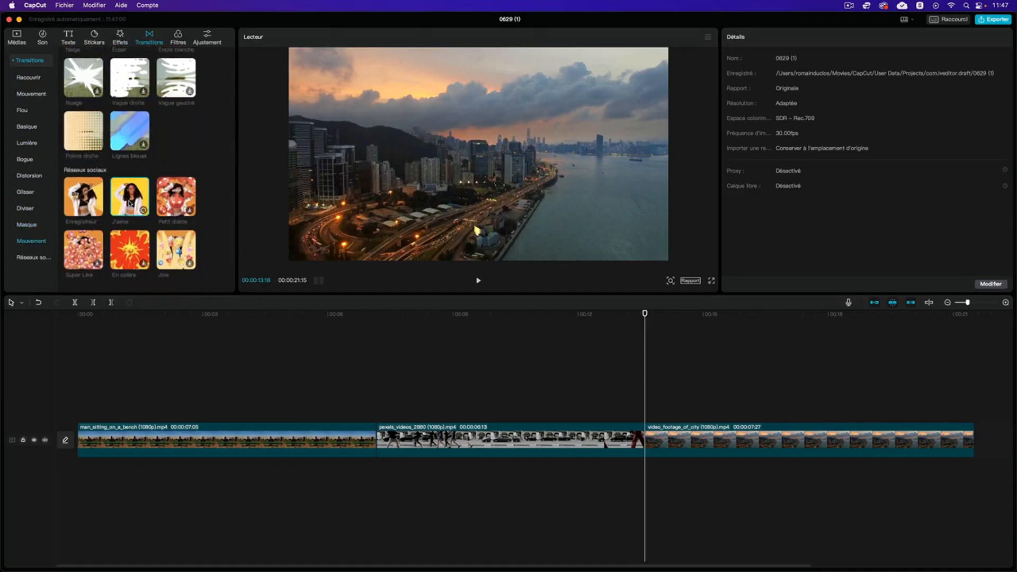
click(143, 211)
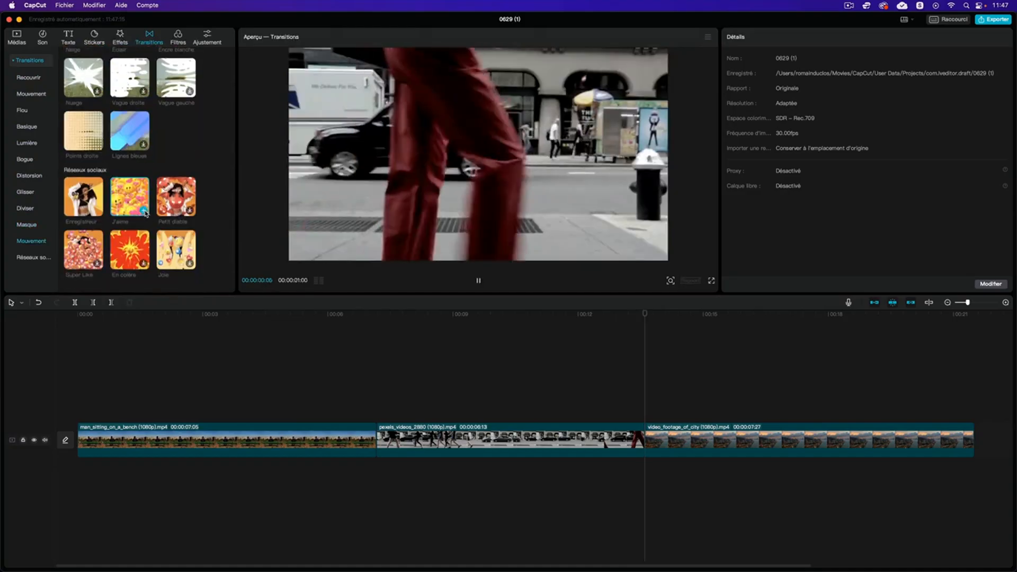
click(143, 210)
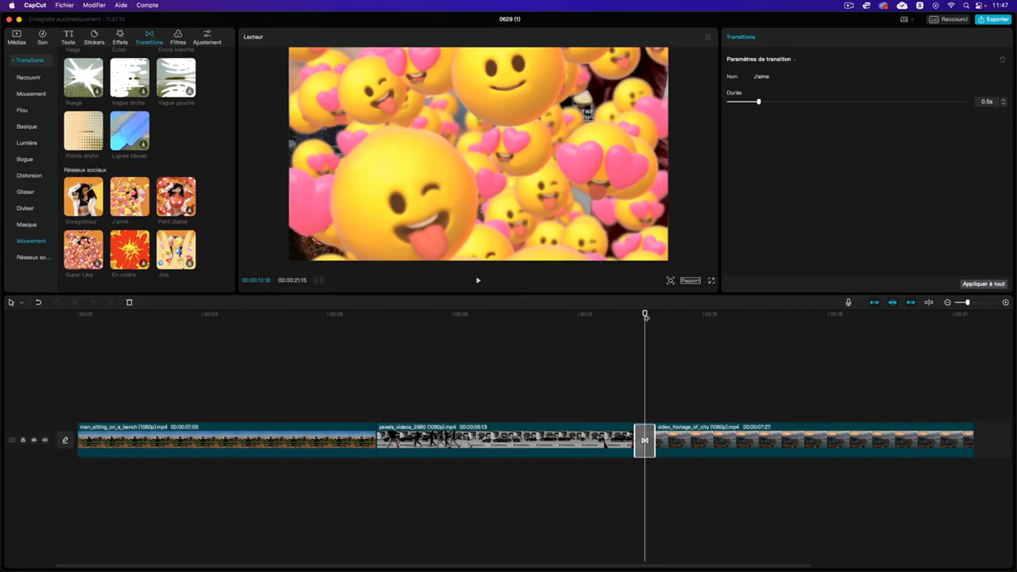
key(space)
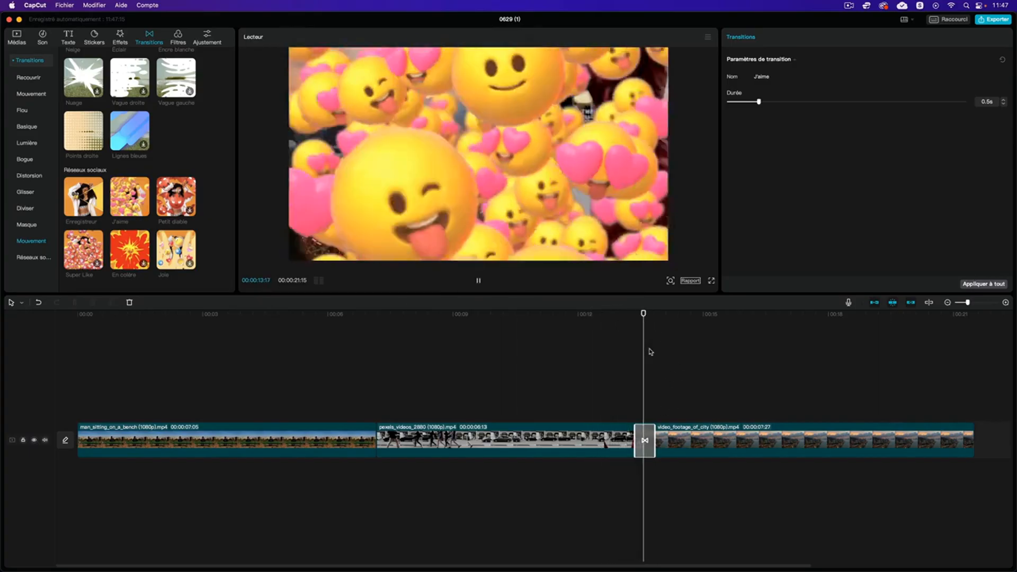
key(space)
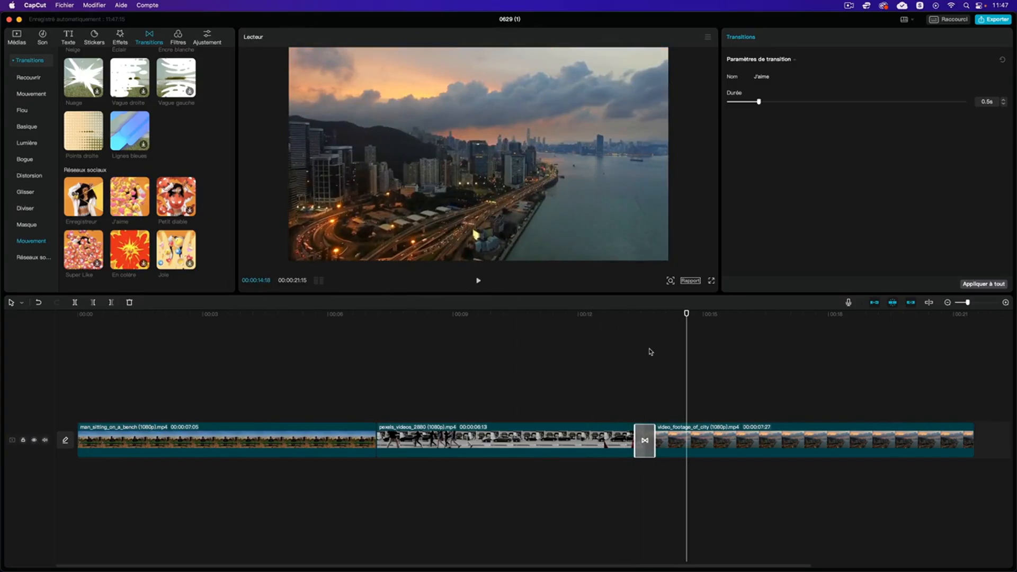